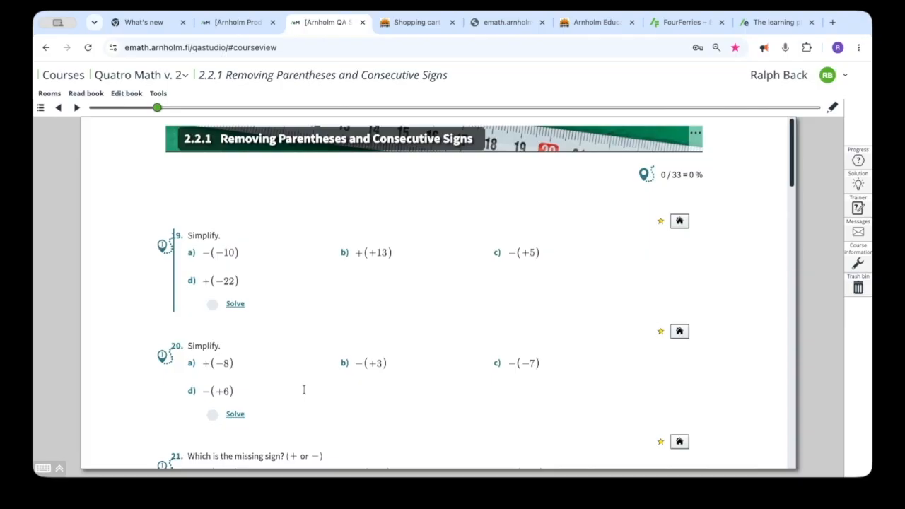
Open the Notes room and view the shared notes, returning to the list of own notes
mouse_move(51, 95)
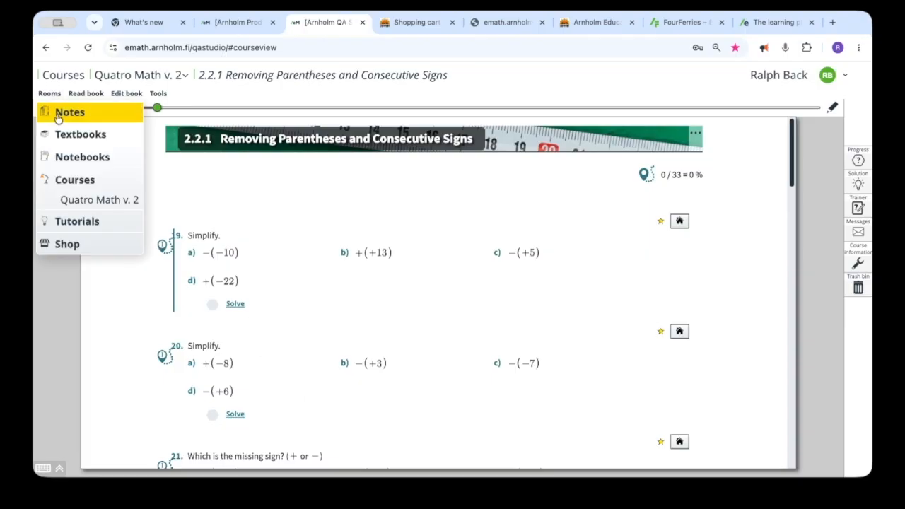
left_click(58, 118)
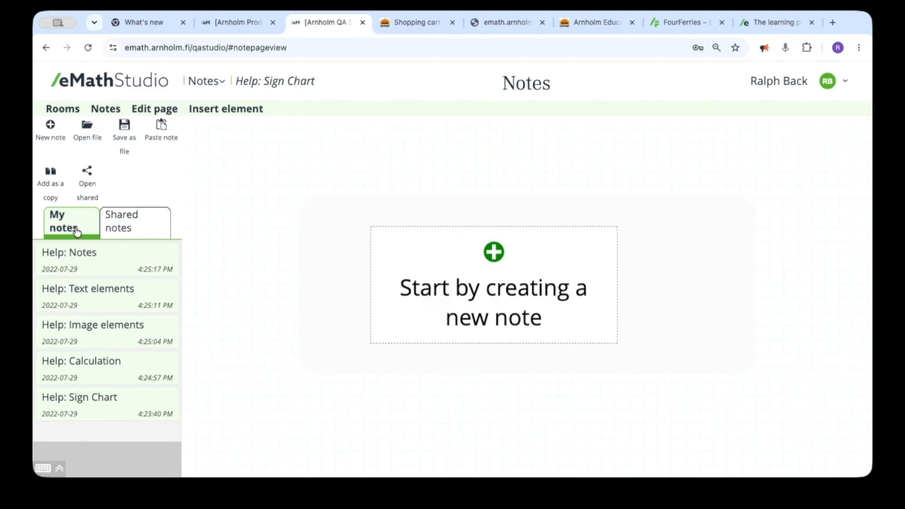
left_click(125, 232)
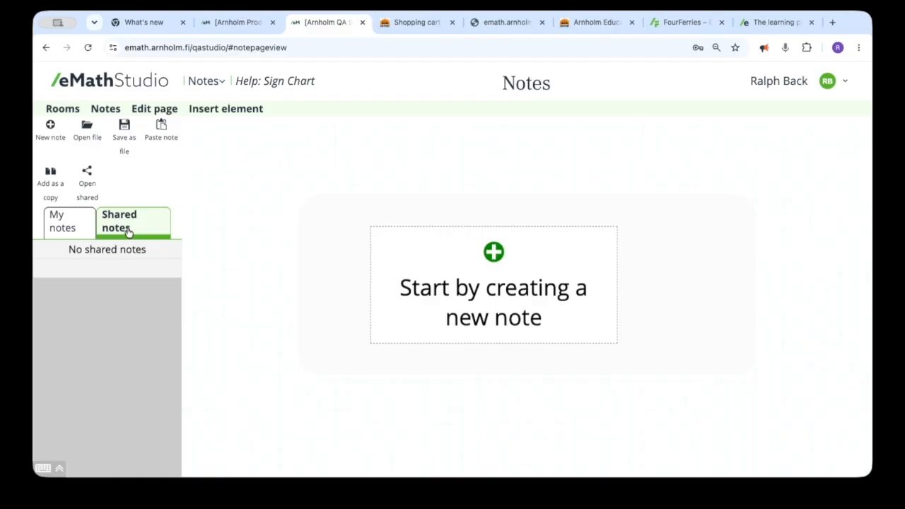
left_click(63, 224)
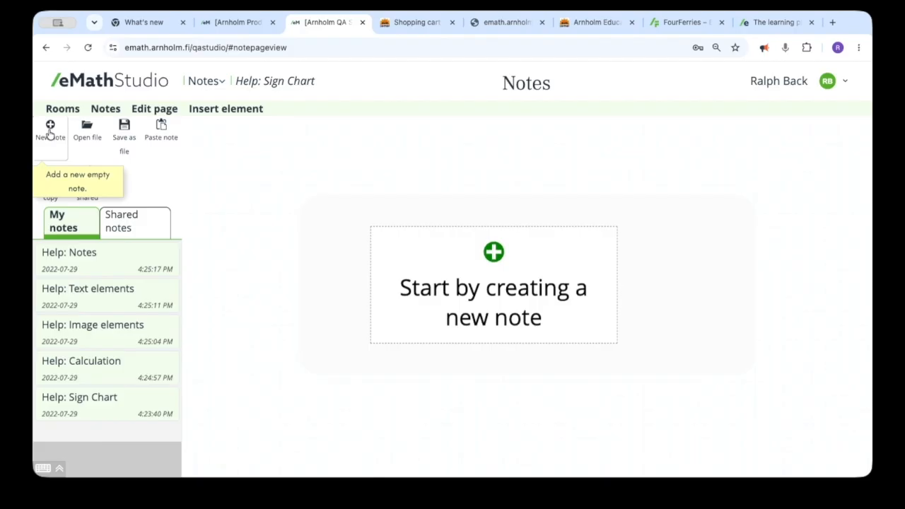
Create a new note titled "Example calculation"
left_click(50, 132)
left_click(305, 140)
type("Eca")
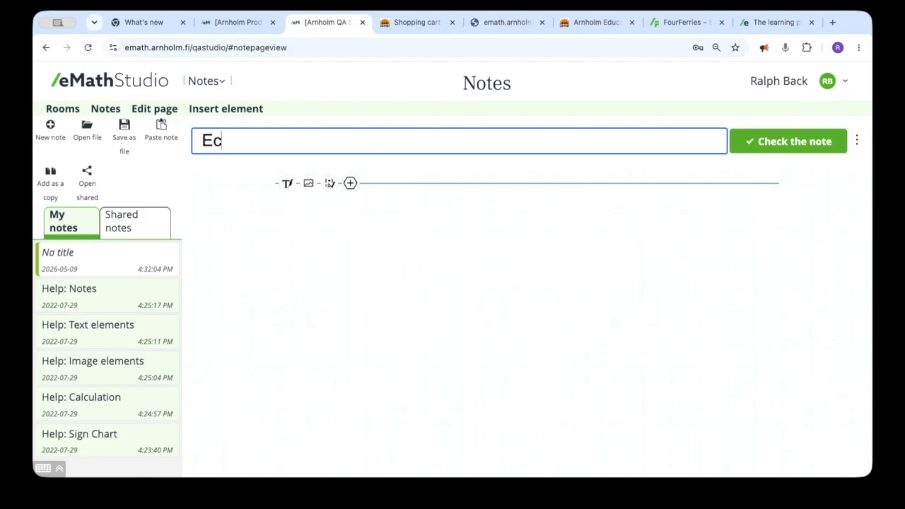
key("BackSpace")
key("BackSpace")
type("xamå")
key("BackSpace")
type("ple calculation")
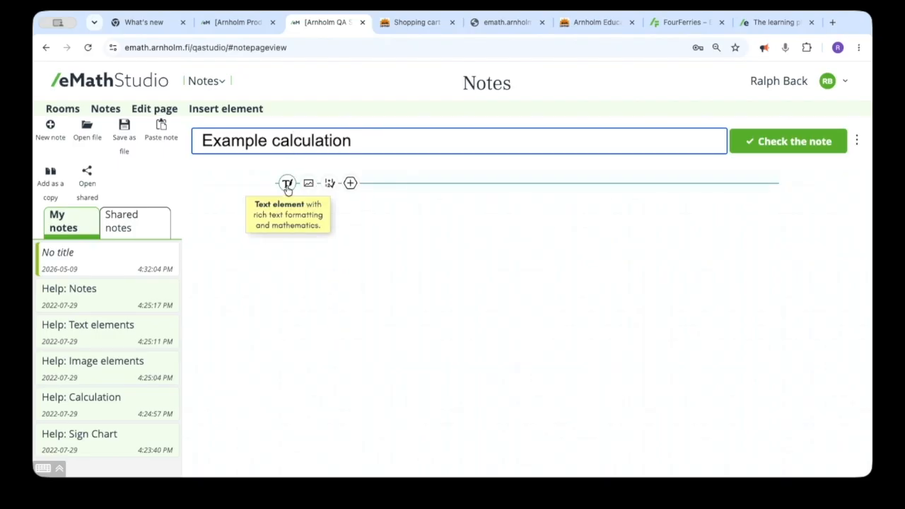
Add a text element to the note reading "Calculate the value of the expression"
left_click(287, 184)
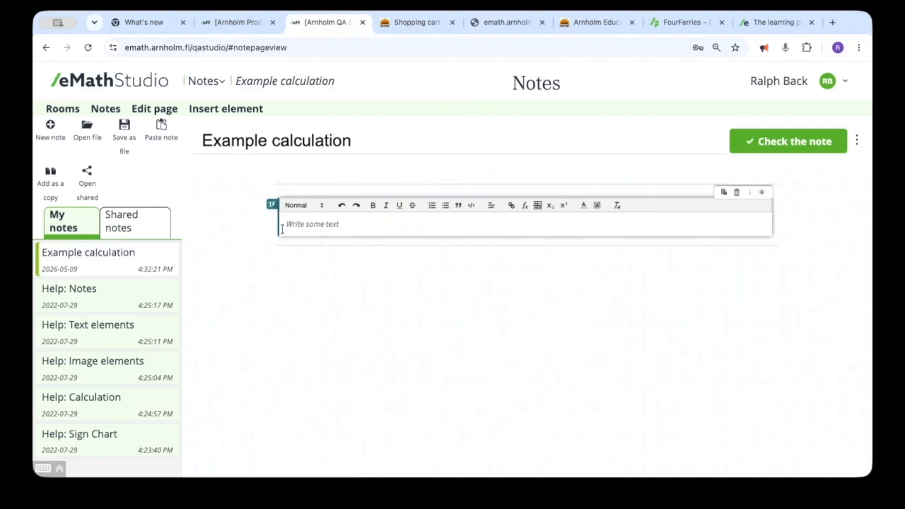
type("Calculate the value of the e")
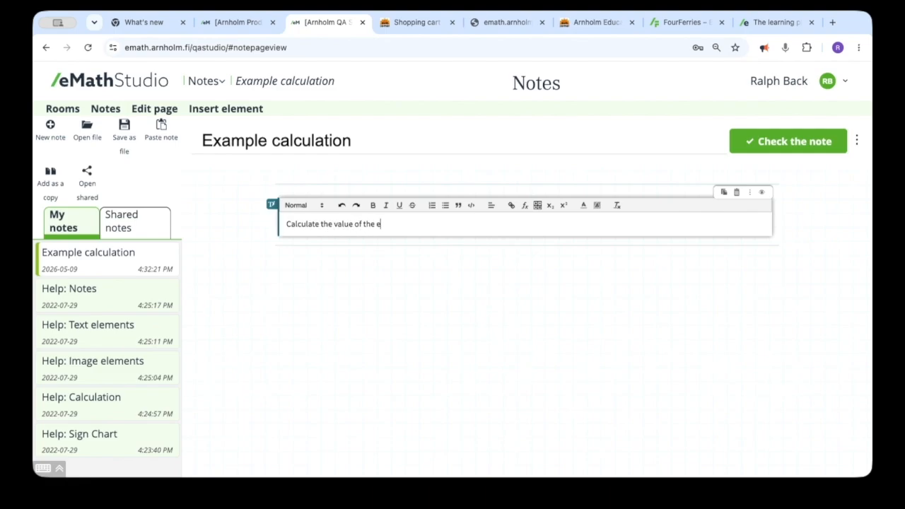
type("xpression")
Insert the inline math expression 2·(3+4)−3·4 at the end of the task text
key("ctrl+e")
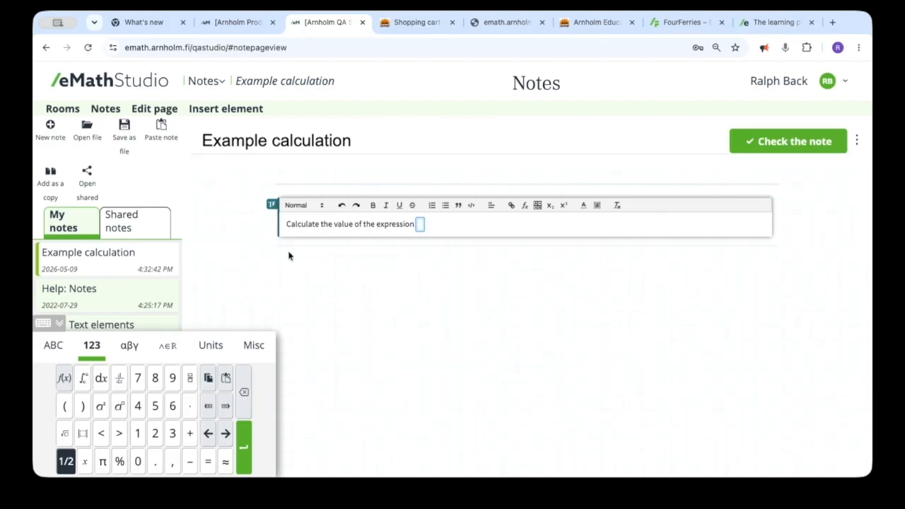
left_click(61, 325)
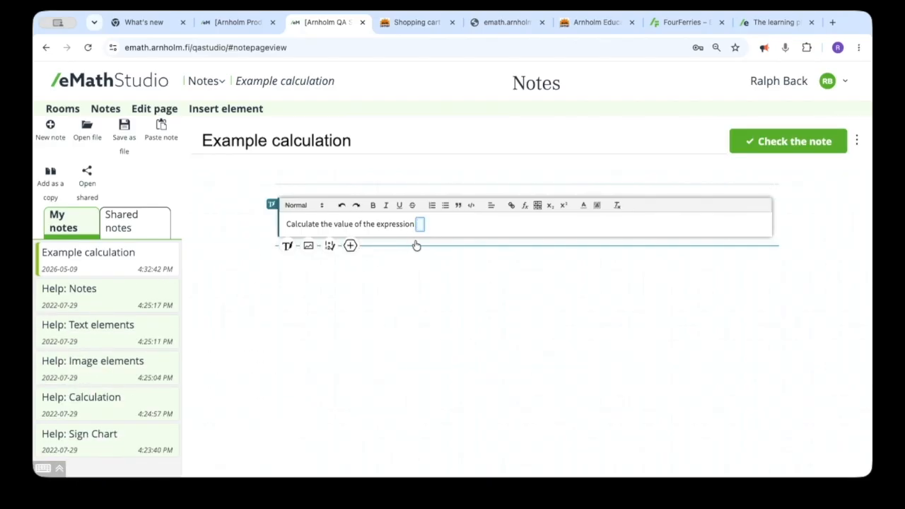
type("2")
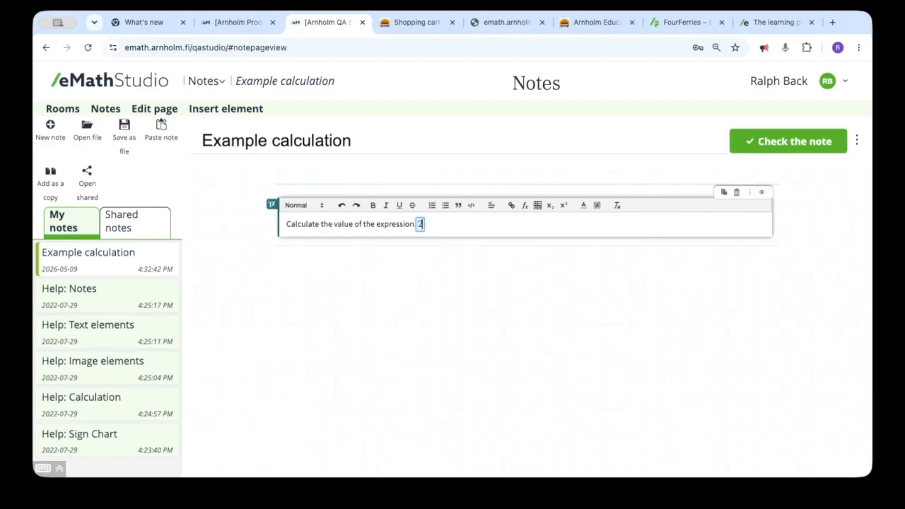
type("*(3+4")
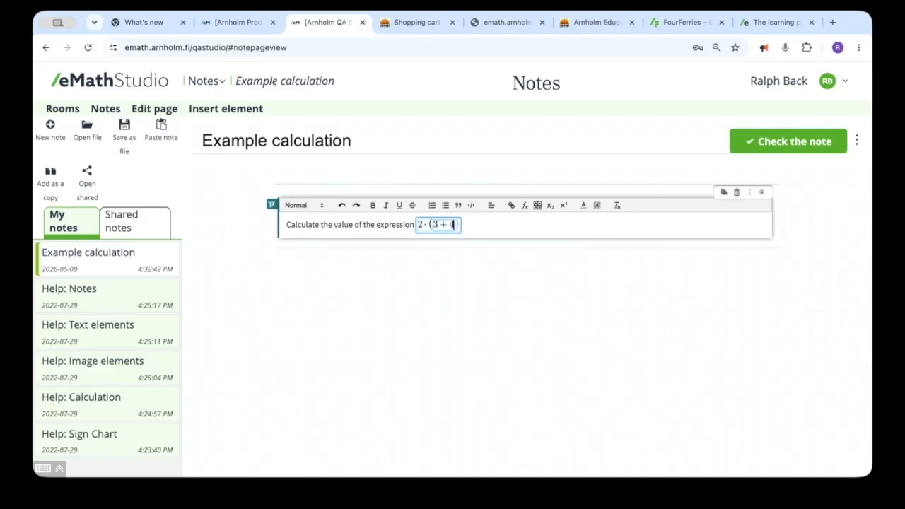
type(")")
type("-")
type("3")
type("*4")
left_click(517, 230)
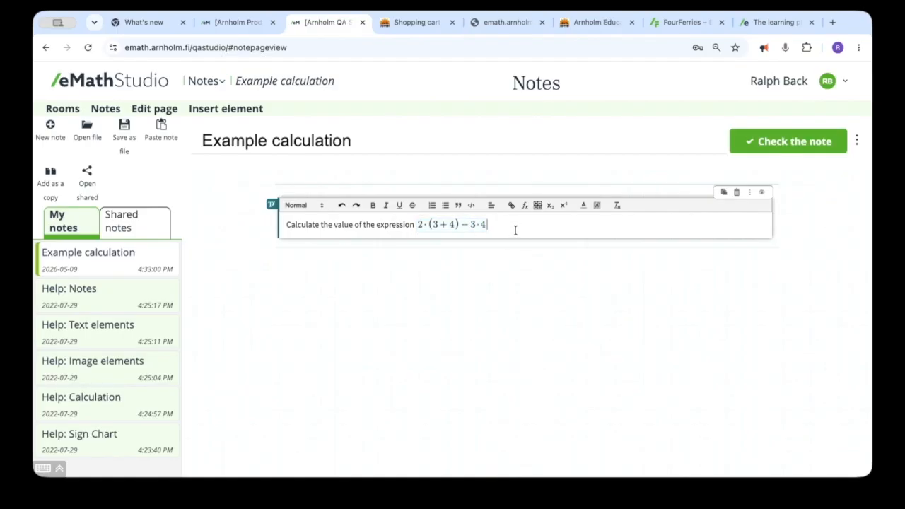
Add a math calculation element below the text and copy the expression 2·(3+4)−3·4 into its first line
mouse_move(331, 251)
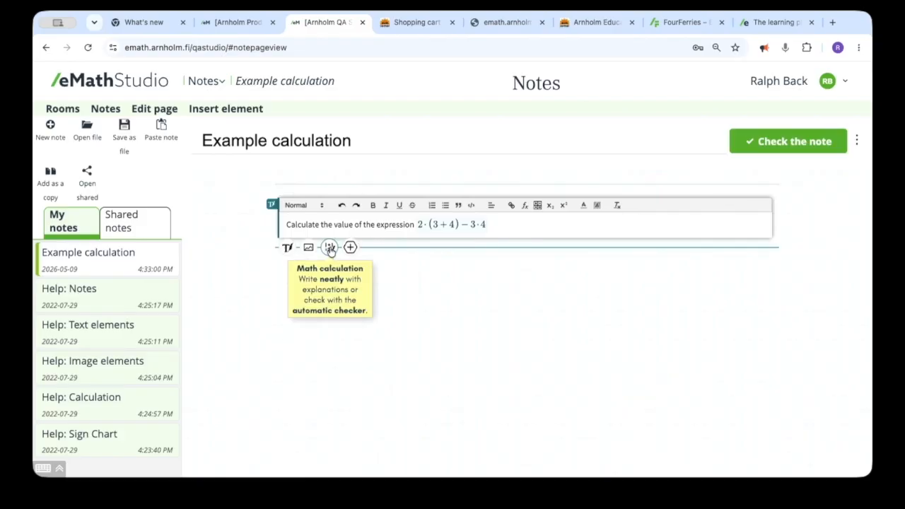
left_click(329, 248)
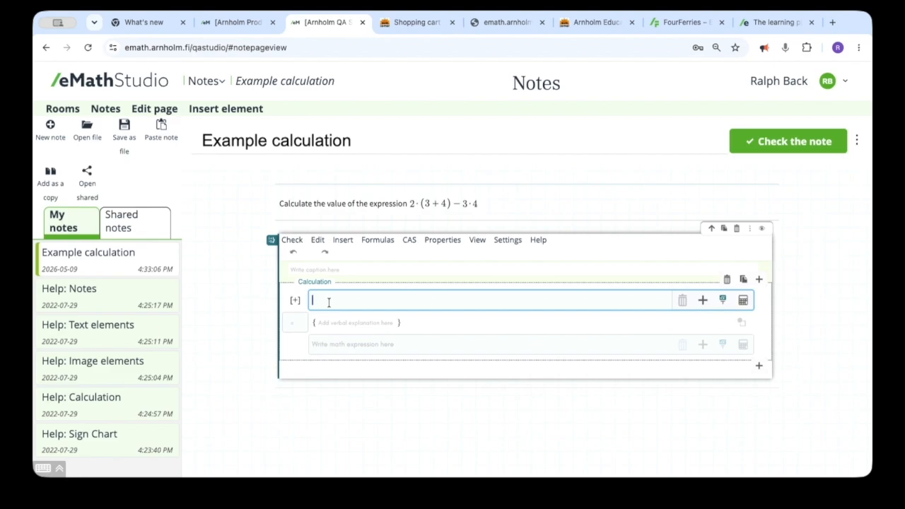
left_click(437, 204)
left_click_drag(418, 224, 485, 225)
key("ctrl+c")
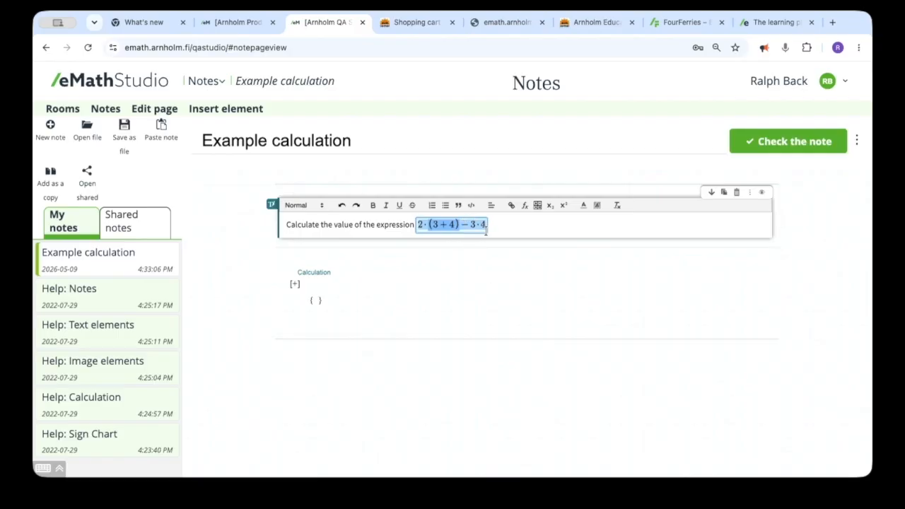
left_click(309, 285)
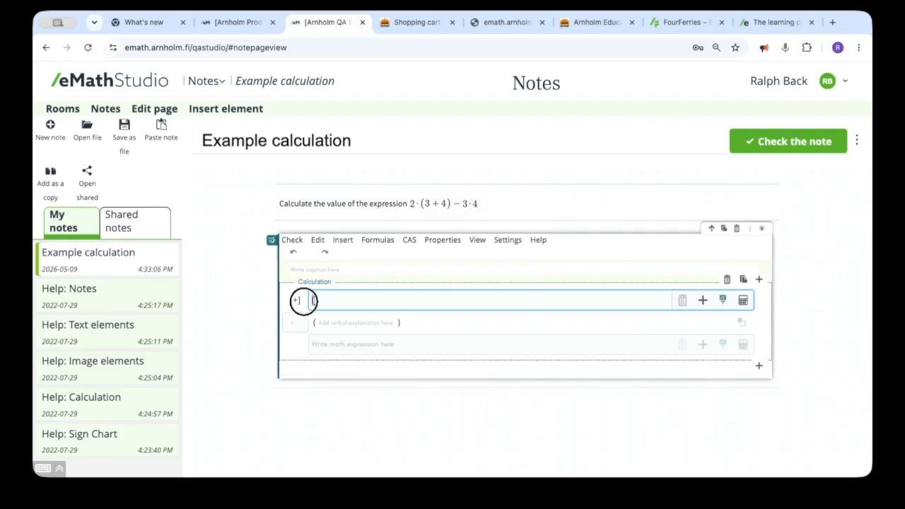
key("ctrl+v")
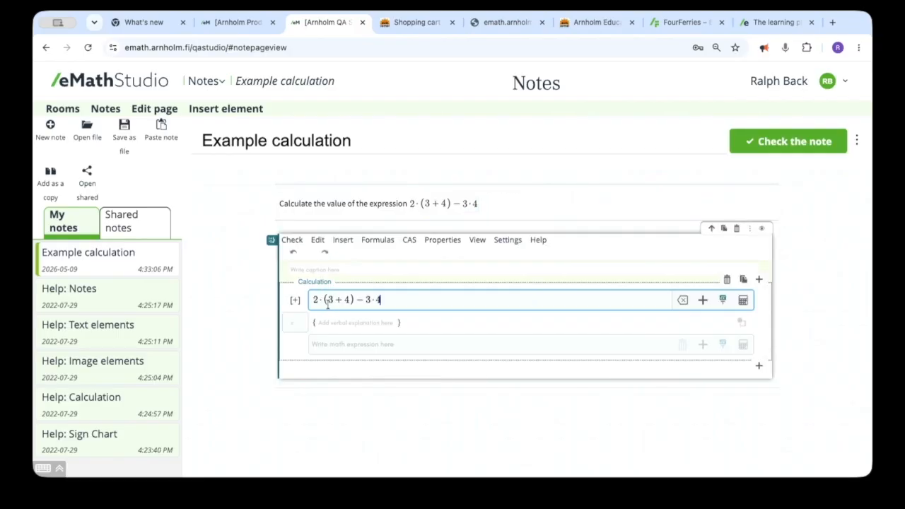
Add a second line to the calculation and replace the parenthesis (3+4) in it with 7
left_click(388, 300)
key("Return")
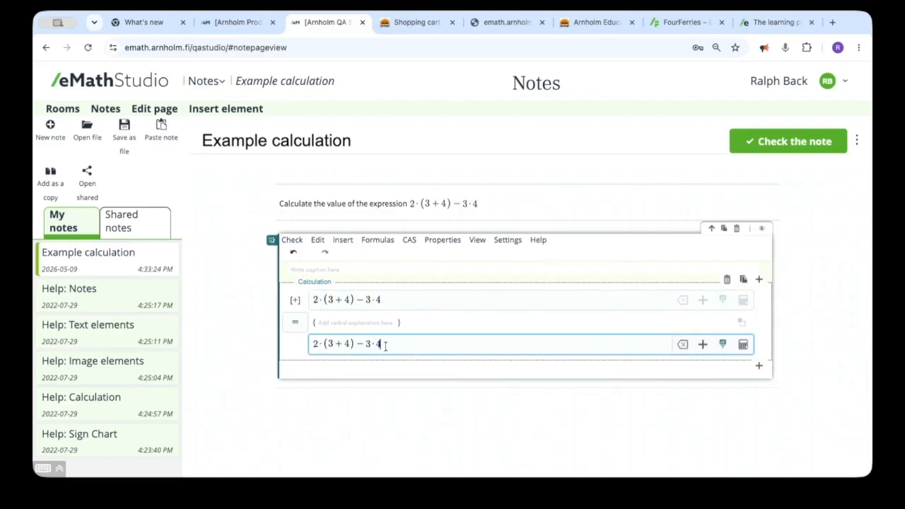
double_click(321, 344)
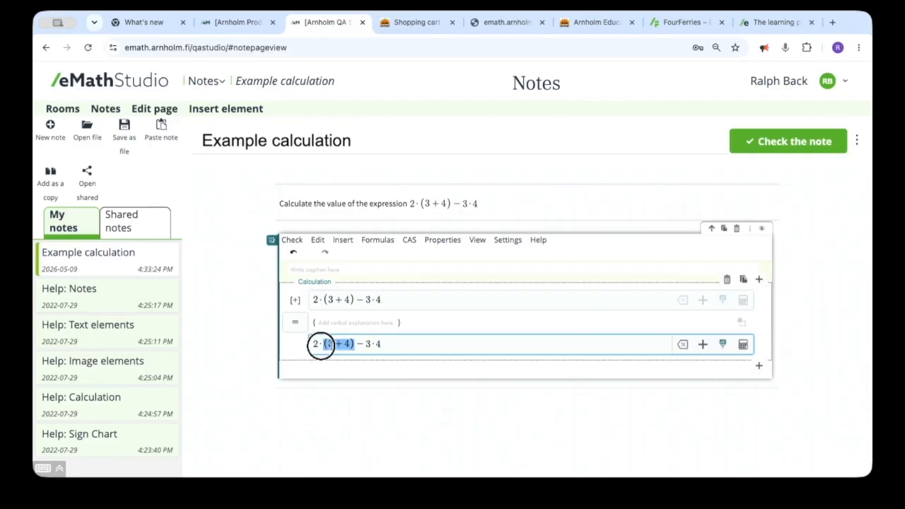
type("7")
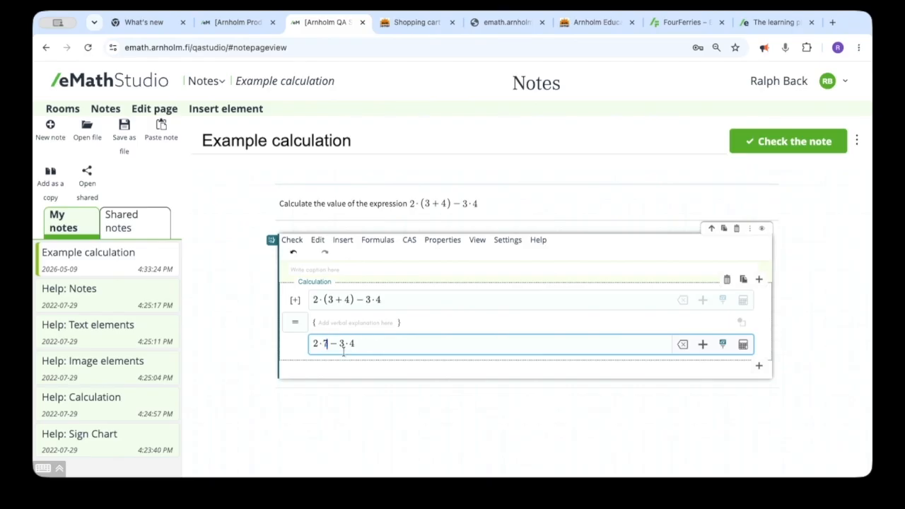
Enter the explanation "first calculate the value in parenthesis" between the first two calculation lines
left_click(329, 323)
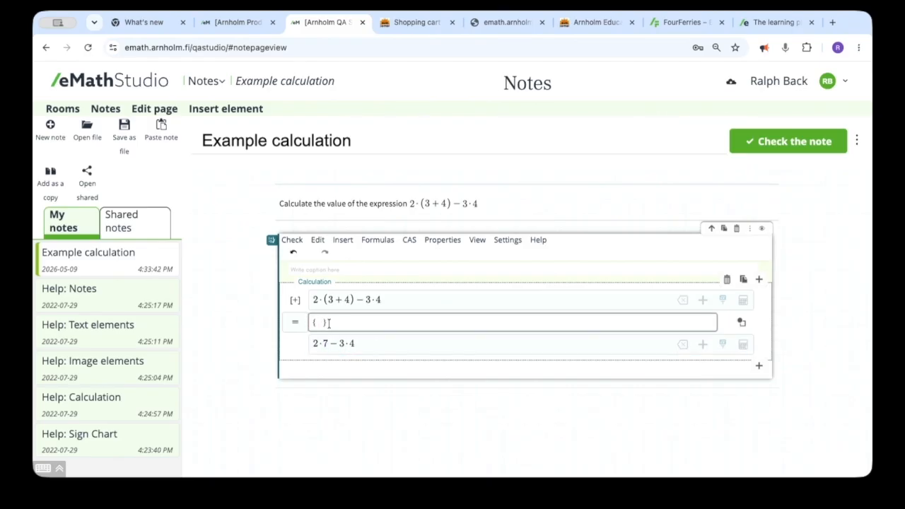
type("first calcula")
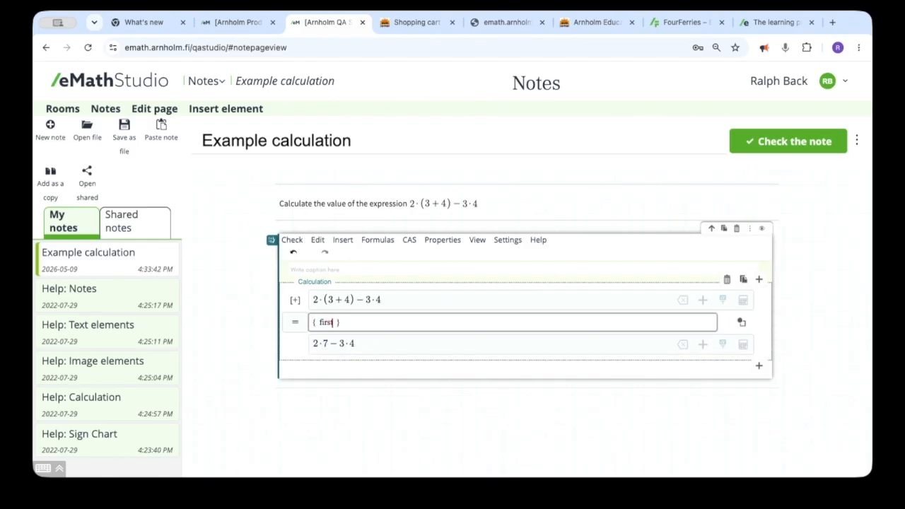
type("te the value in")
type(" parenthesis")
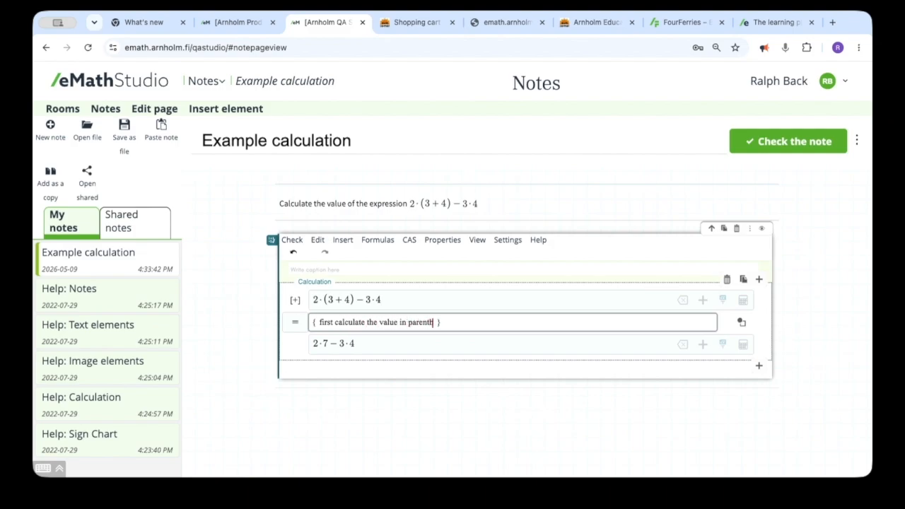
Add a third calculation line and enter "do the multiplications" as the explanation above it
left_click(366, 344)
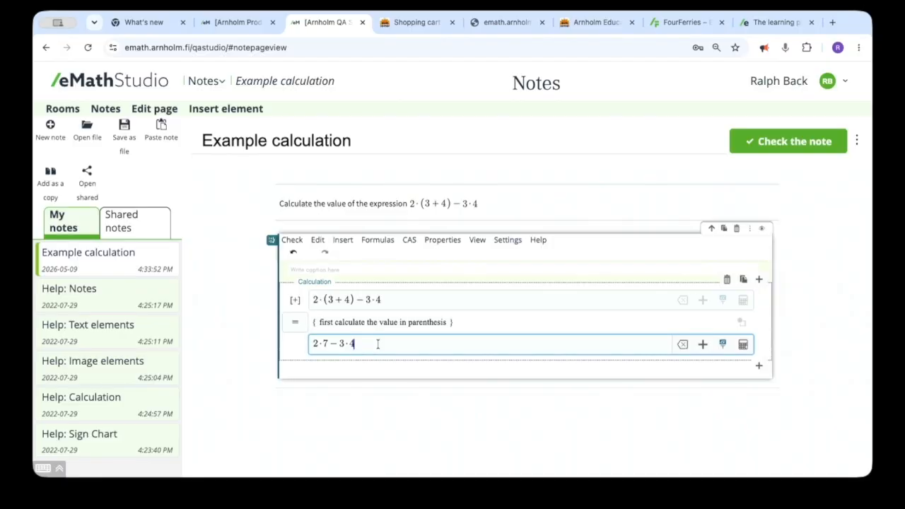
key("Return")
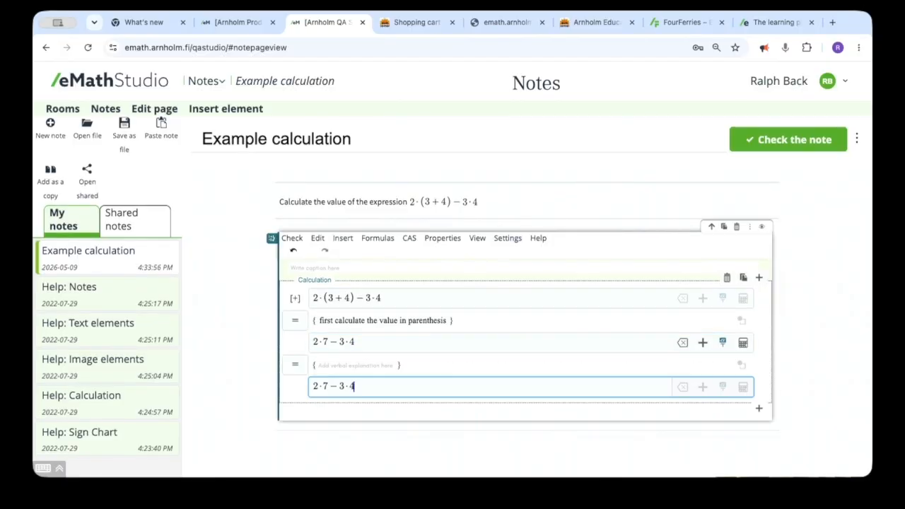
left_click(335, 366)
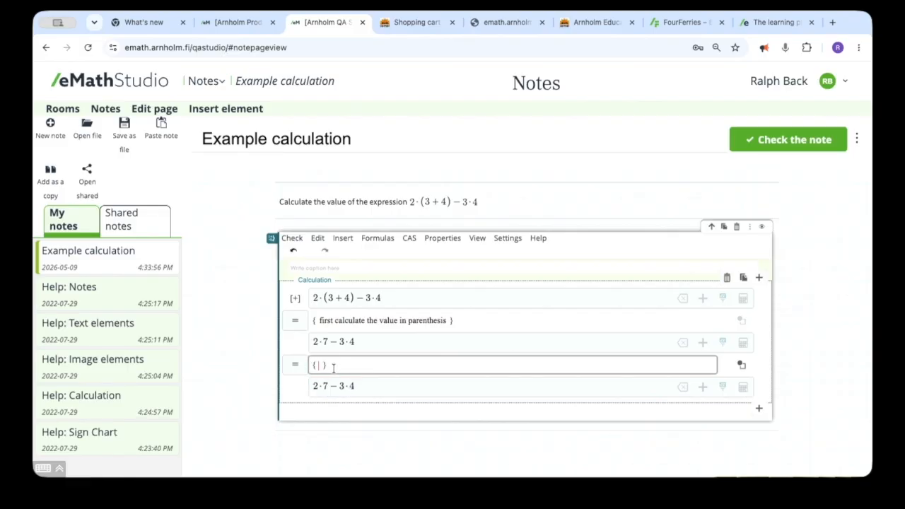
type("do the multiplications")
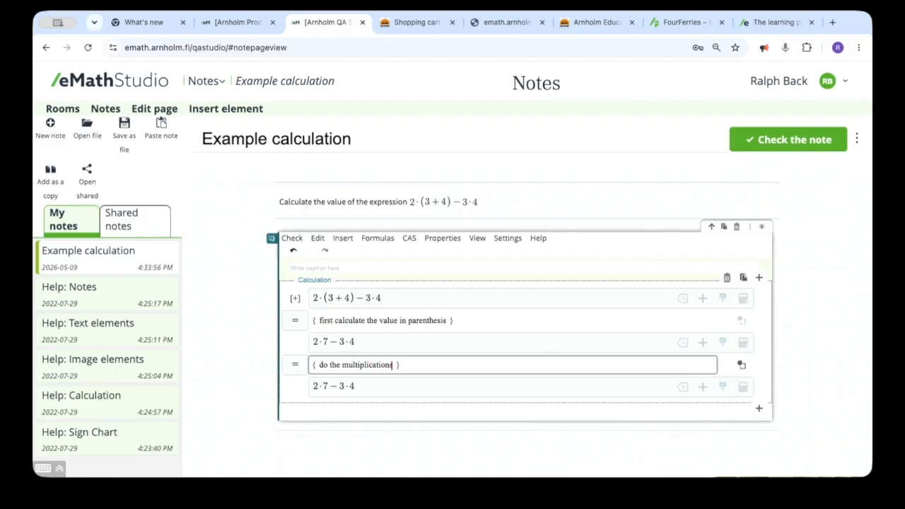
Change the third calculation line to 14−12 by replacing the products 2·7 and 3·4 with their values
left_click_drag(314, 387, 326, 390)
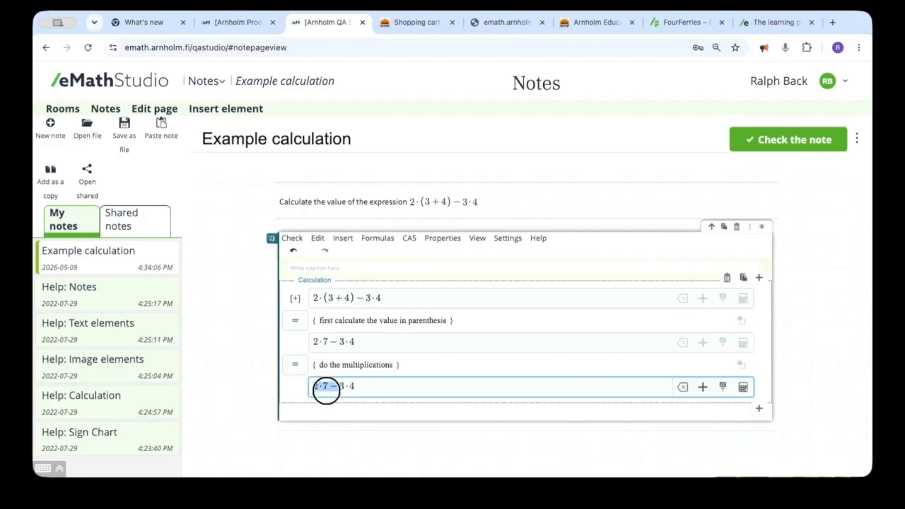
type("14")
double_click(336, 386)
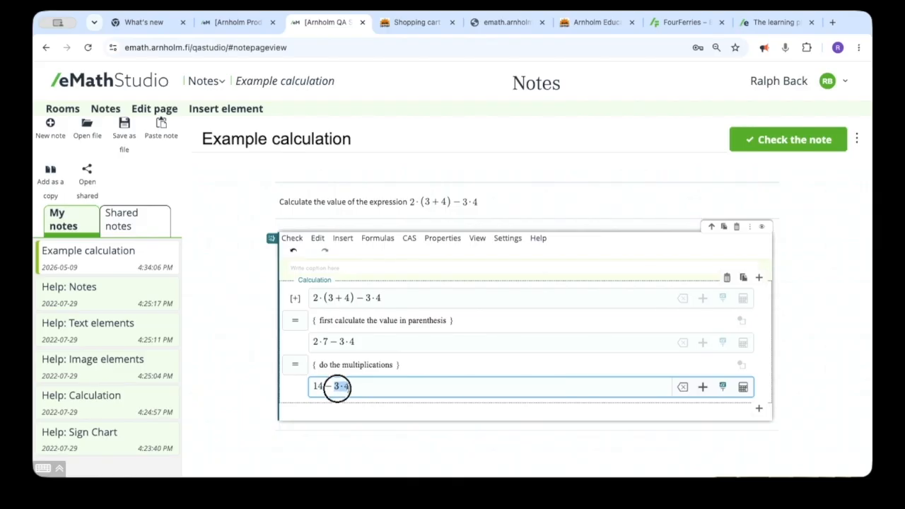
type("12")
Add a fourth calculation line and replace its content with the final result 2
left_click(356, 387)
key("Return")
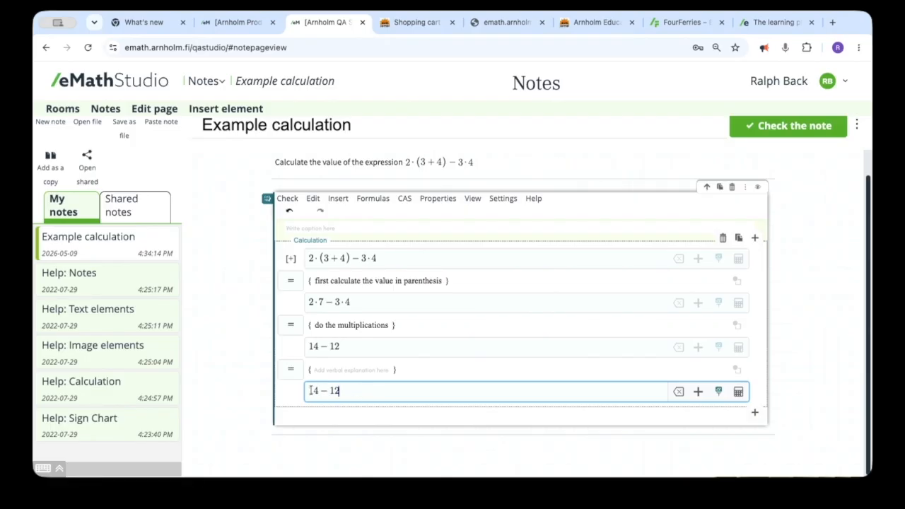
left_click_drag(311, 392, 361, 397)
key("BackSpace")
key("BackSpace")
type("2")
Enter the explanation "do the subtraction" above the final result line
left_click(320, 371)
type("do the s")
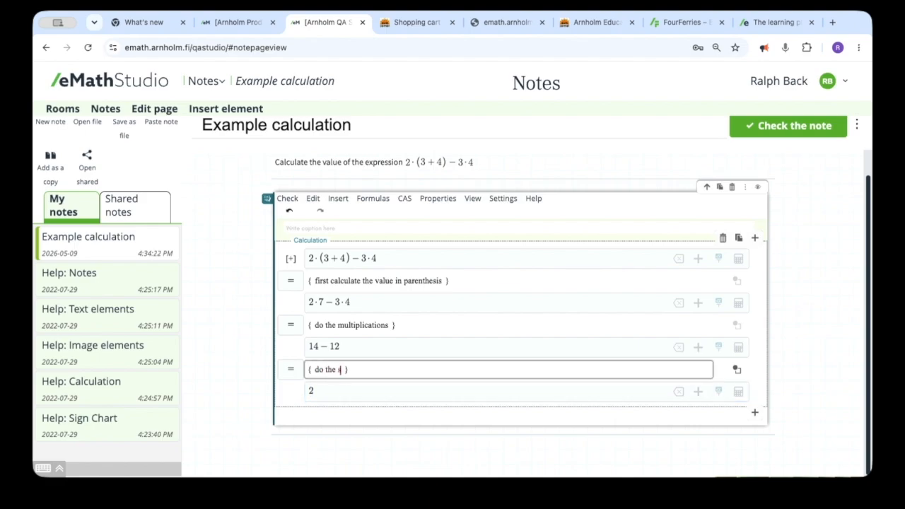
type("ubtraction")
left_click(424, 390)
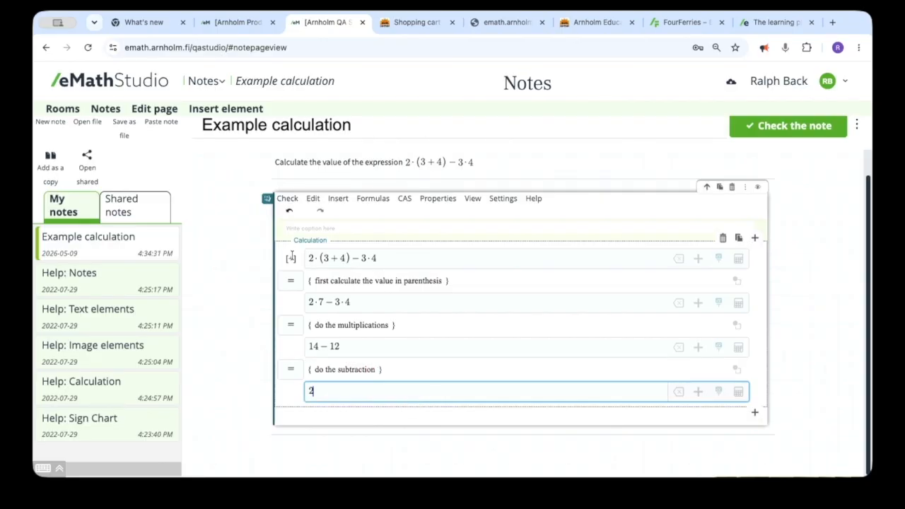
left_click_drag(311, 258, 380, 260)
left_click(306, 390)
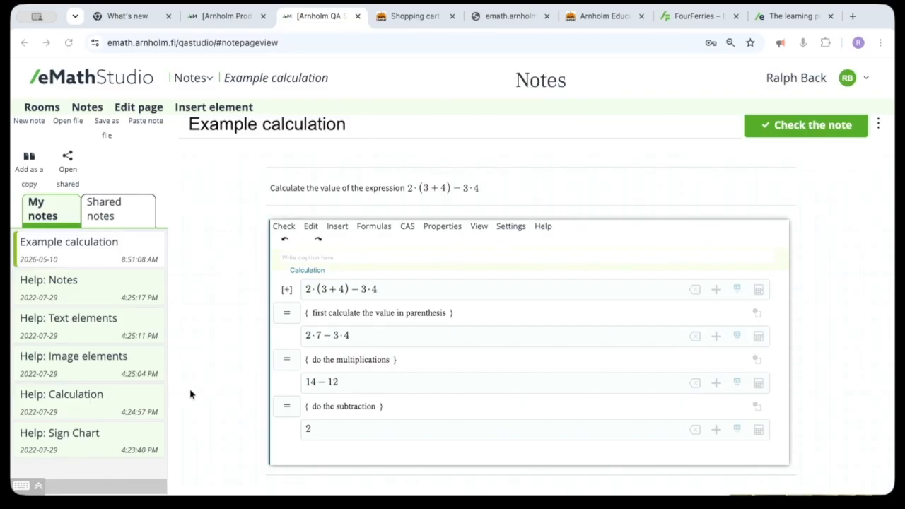
Replace the first explanation with "parenthesis has to be calculated first, 3+4=7", entering the equation as a formula
left_click(351, 319)
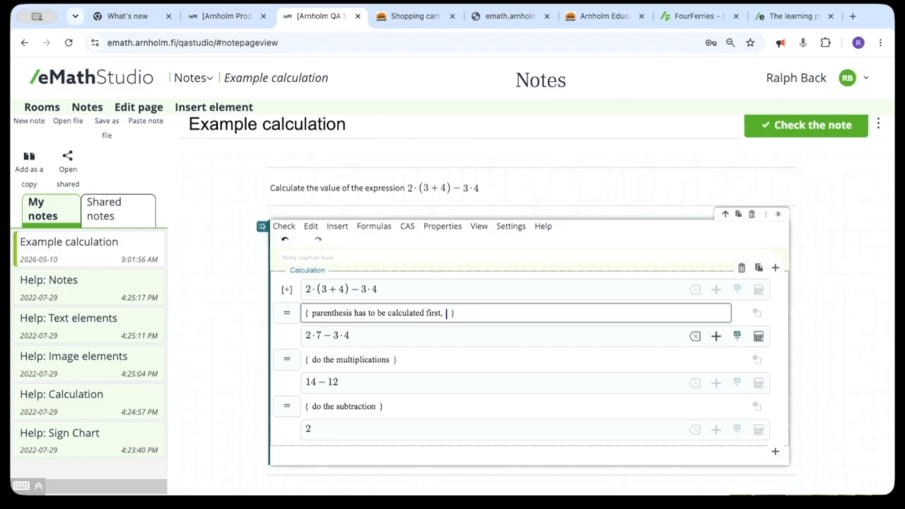
type("3 + 4 = 7")
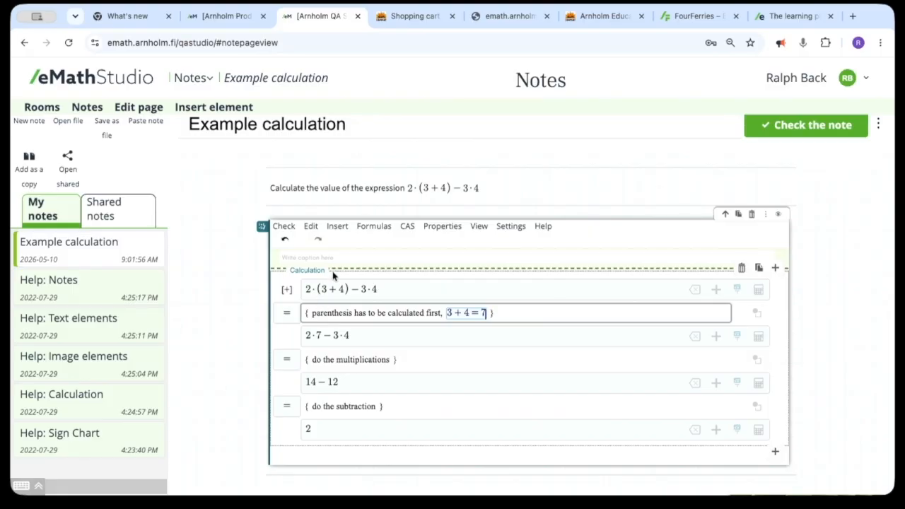
left_click_drag(320, 289, 341, 288)
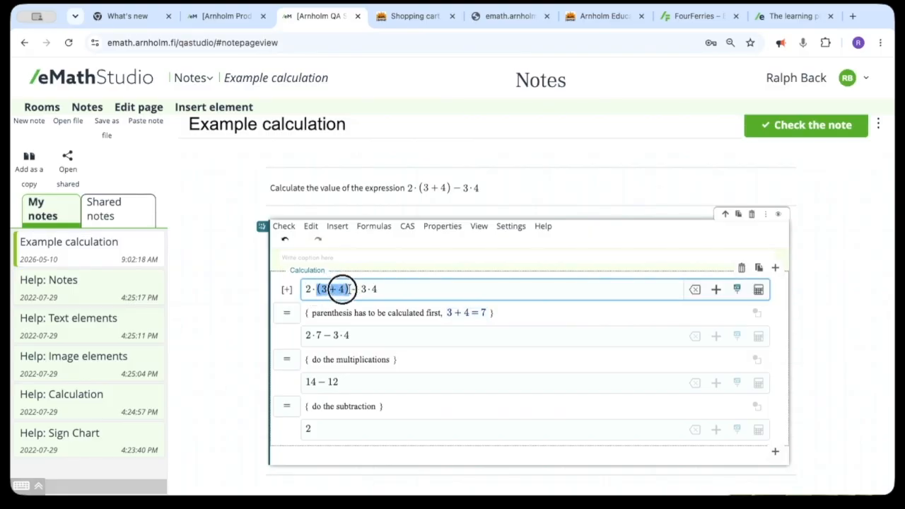
left_click(305, 335)
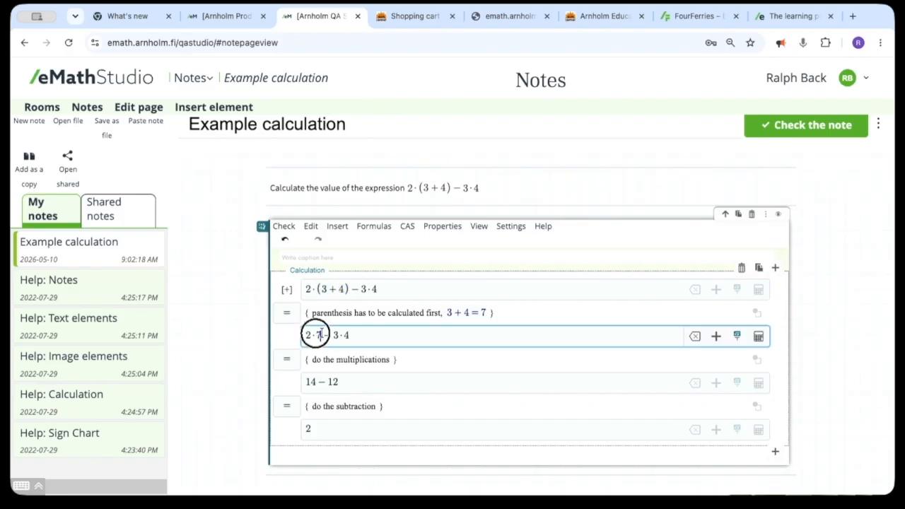
left_click(279, 313)
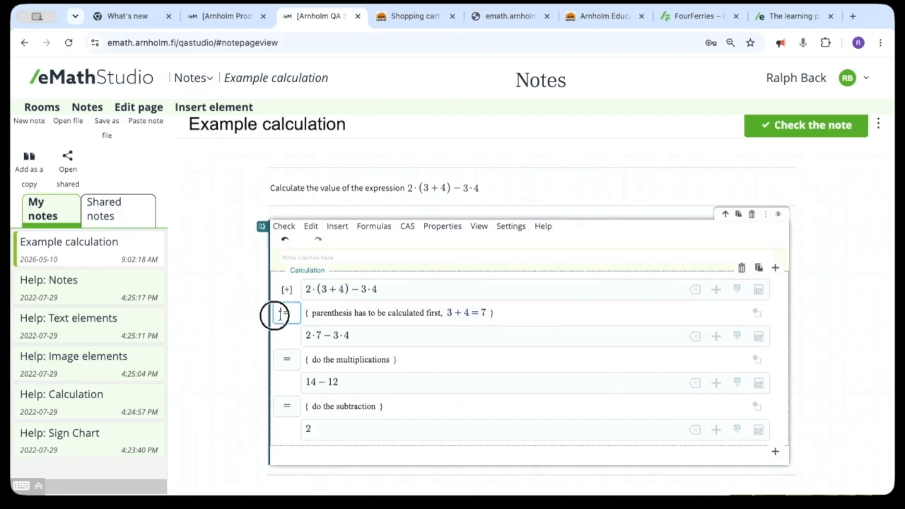
left_click_drag(279, 314, 288, 316)
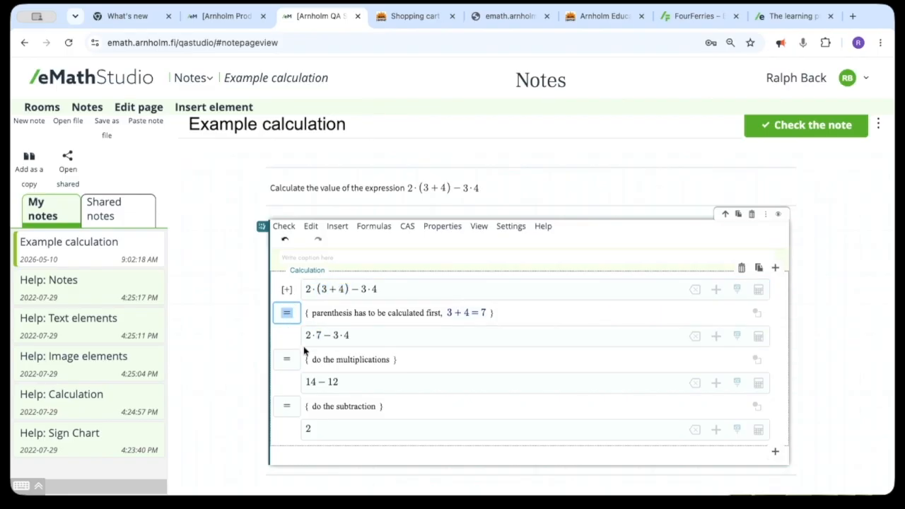
Replace the second explanation with "multiplication has to be calculated first, 2·7=14, 3·4=12", entering the equations as formulas
left_click(358, 356)
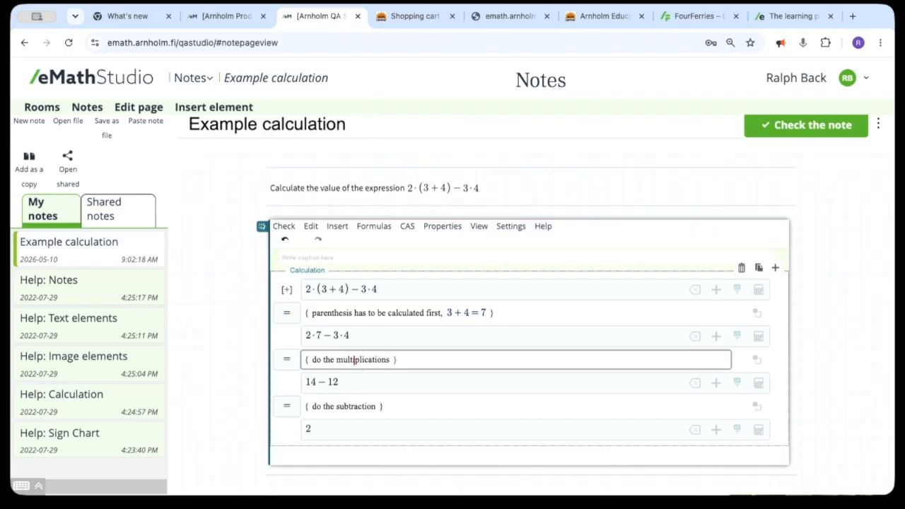
key("super+Tab")
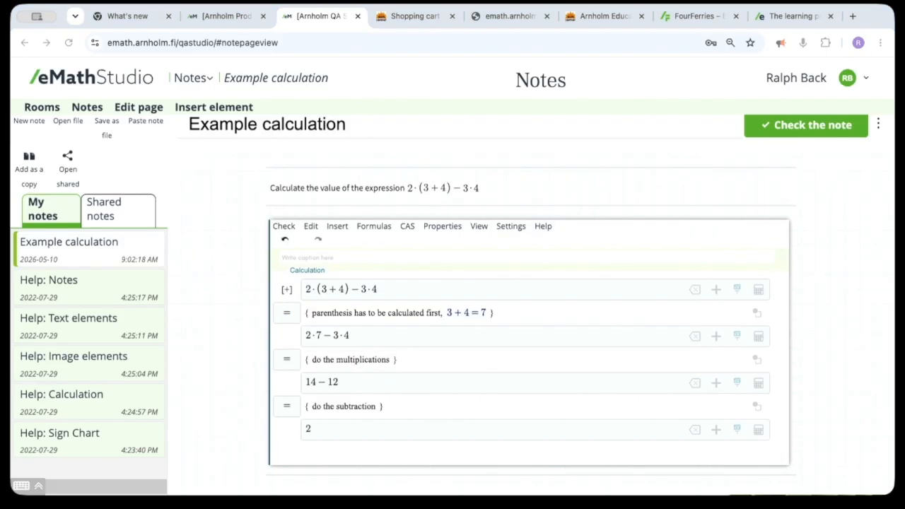
left_click(348, 362)
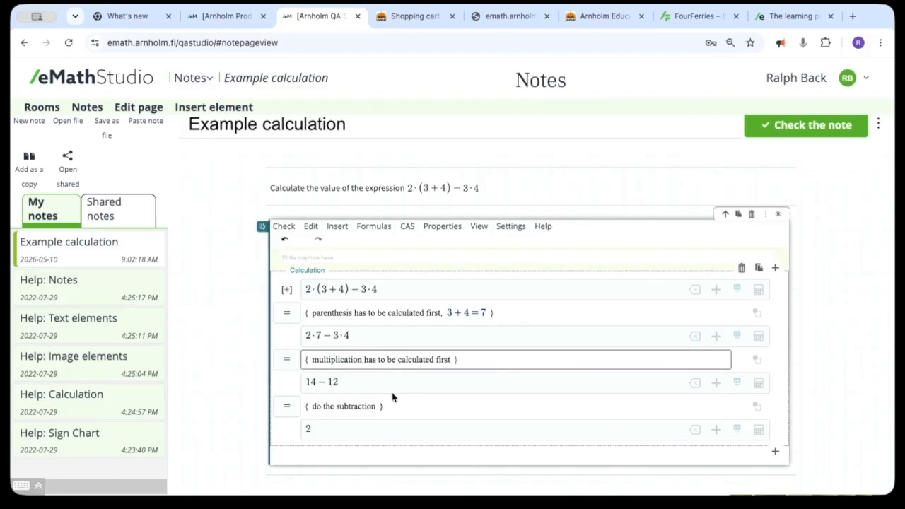
type(", ")
type("2*")
type("7=1")
type("4,")
type("3*4")
type("=")
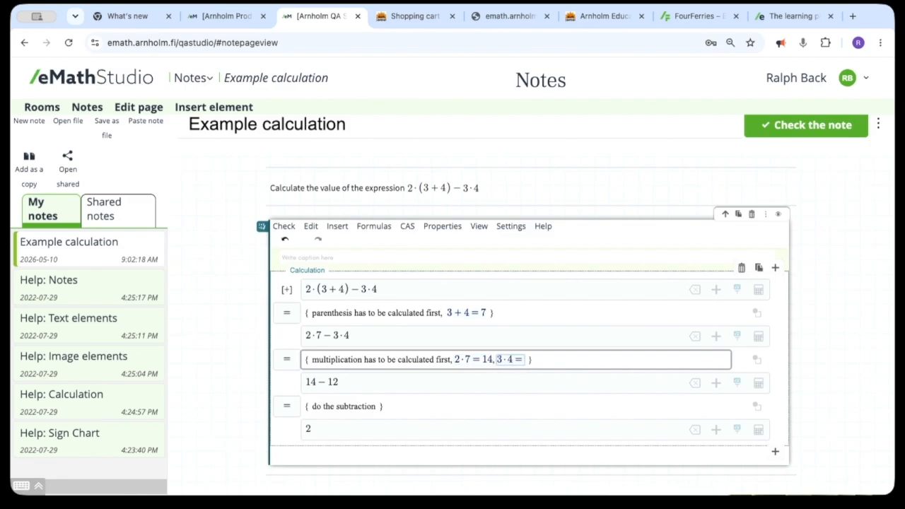
type("12")
key("Escape")
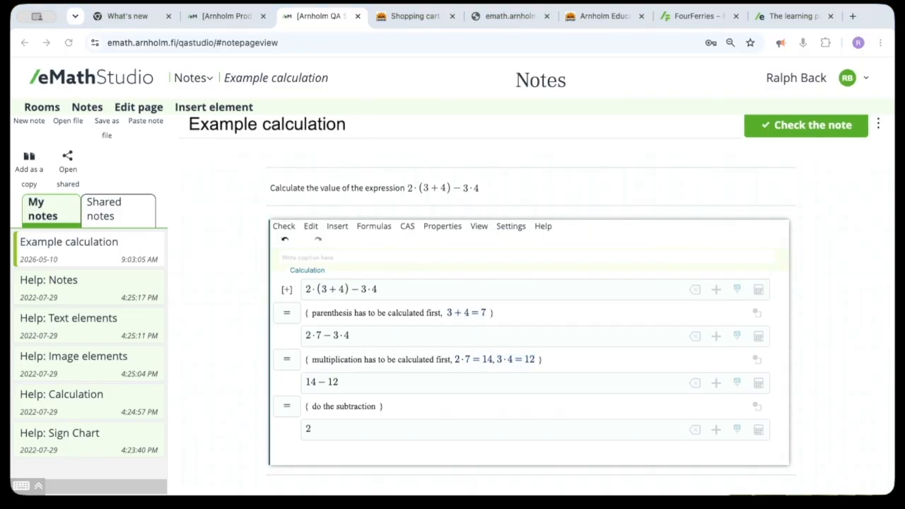
Replace the third explanation with "subtraction has to be calculated first, 14−12=2", entering the equation as a formula
left_click(363, 404)
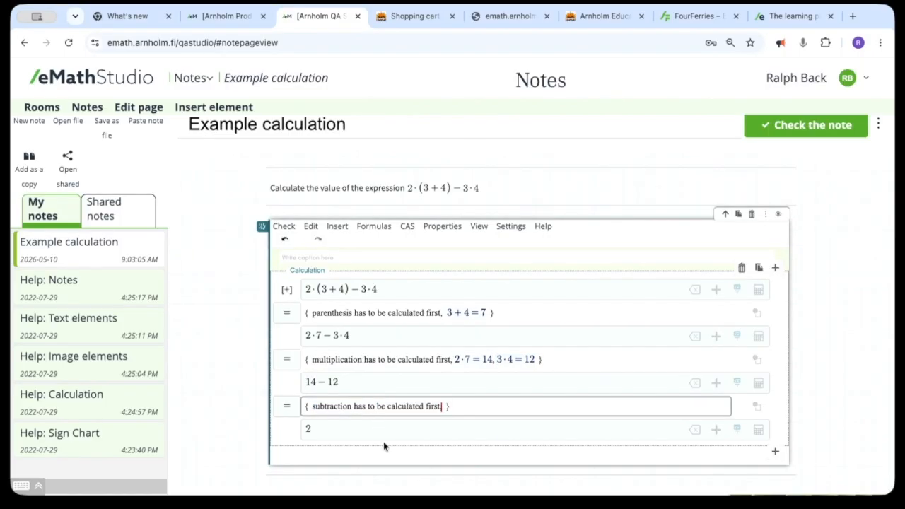
type(",")
key("BackSpace")
type("14")
type("-12")
type("=2")
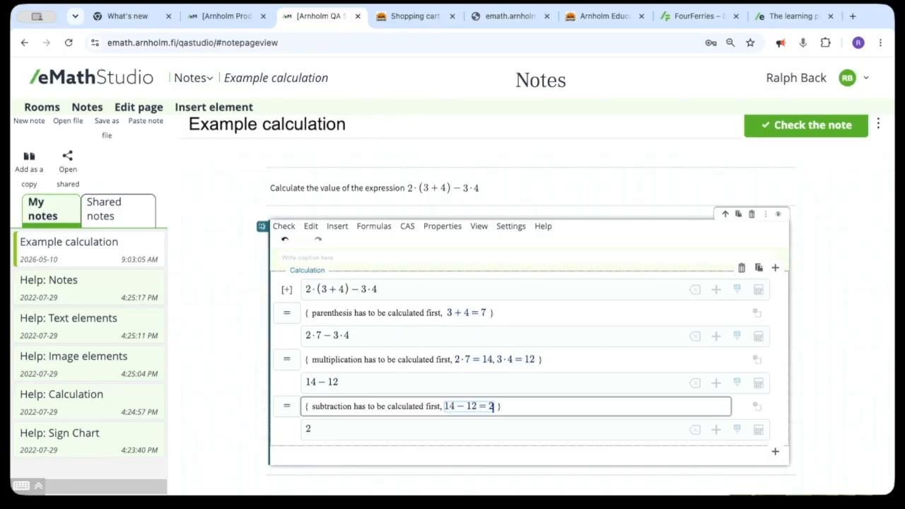
left_click(300, 386)
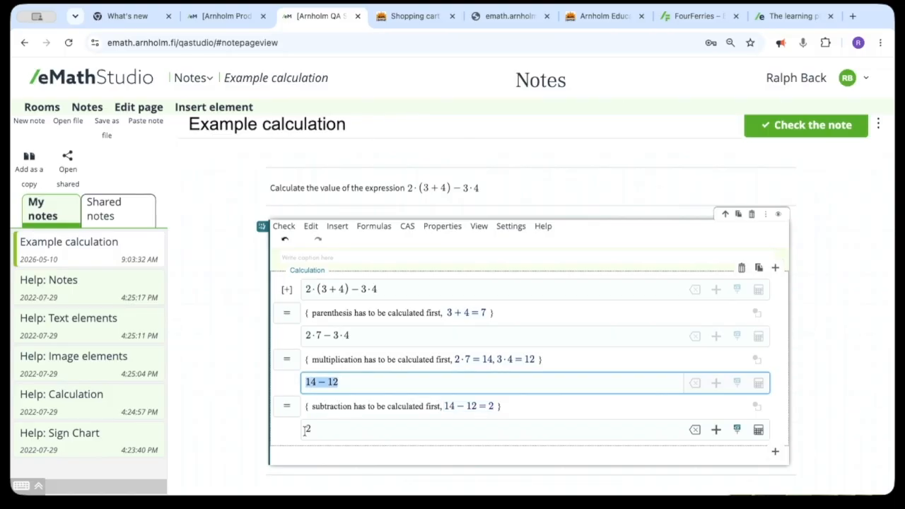
left_click(306, 429)
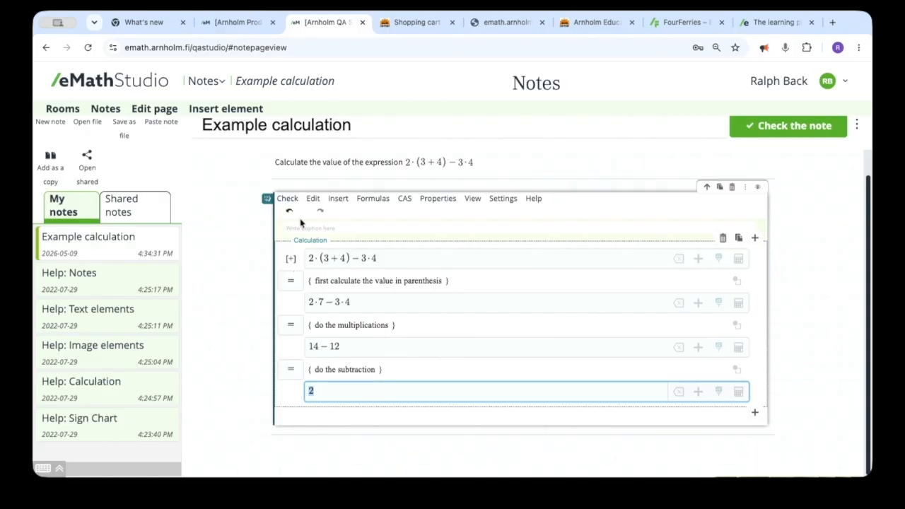
Check the correctness of the whole calculation and inspect the mark beside the first step
left_click(283, 199)
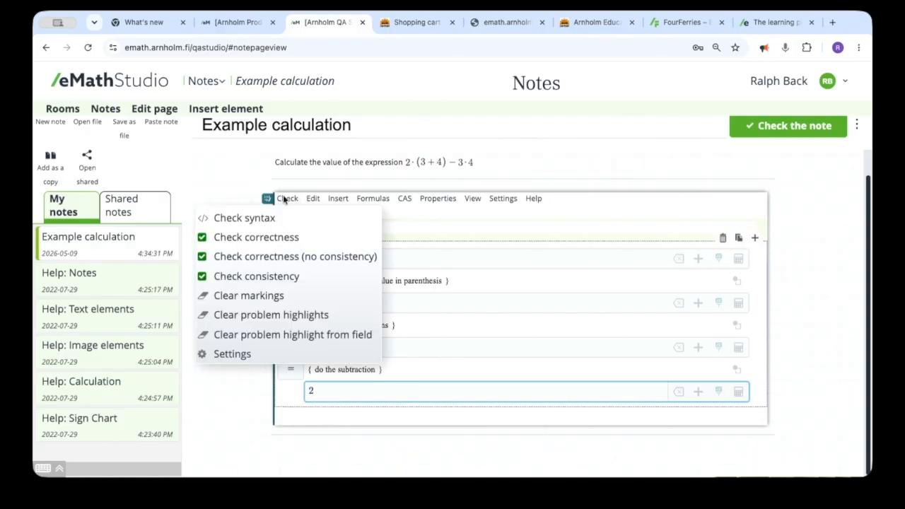
left_click(269, 237)
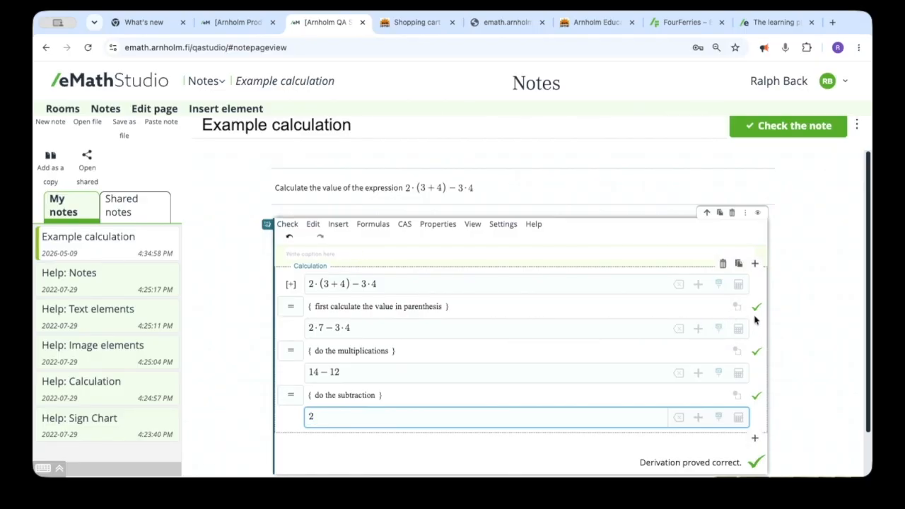
mouse_move(753, 311)
left_click(456, 304)
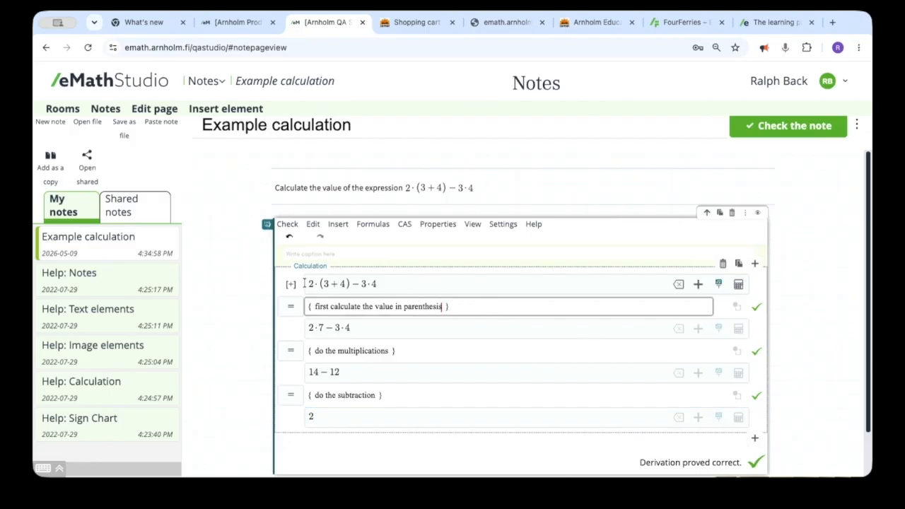
left_click_drag(305, 283, 399, 300)
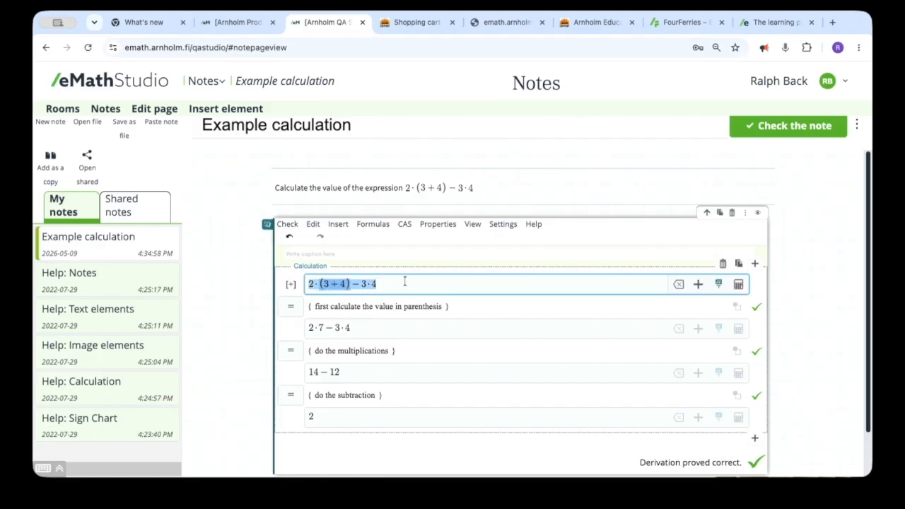
left_click_drag(301, 327, 377, 339)
left_click(347, 372)
left_click(336, 415)
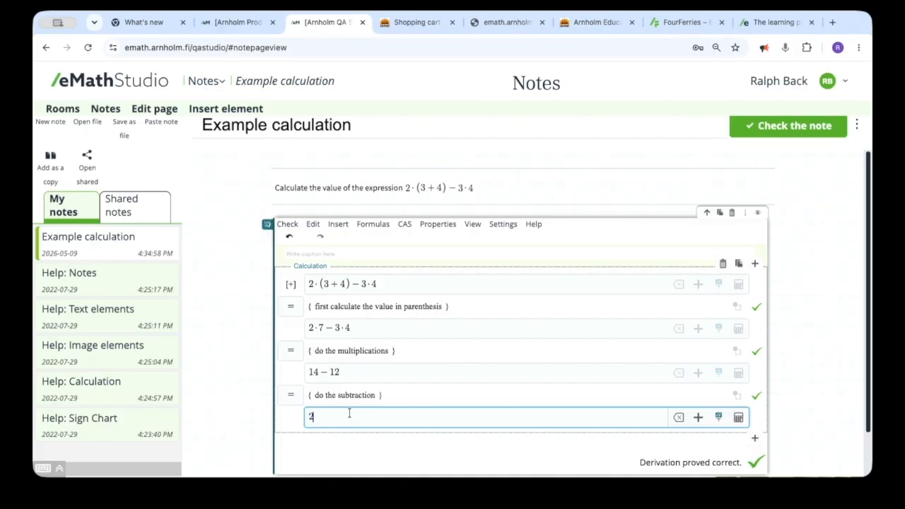
left_click(753, 463)
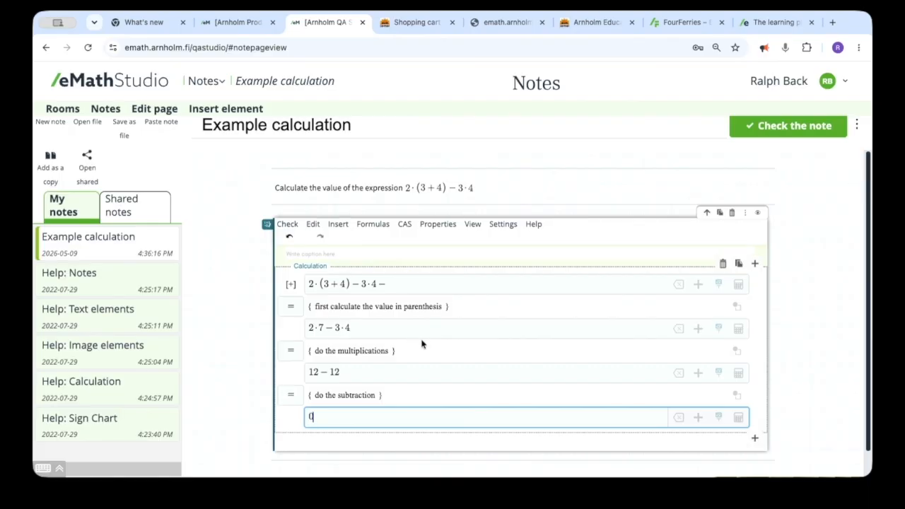
Check the correctness of the altered calculation and read the problem mark beside its first line
left_click(287, 224)
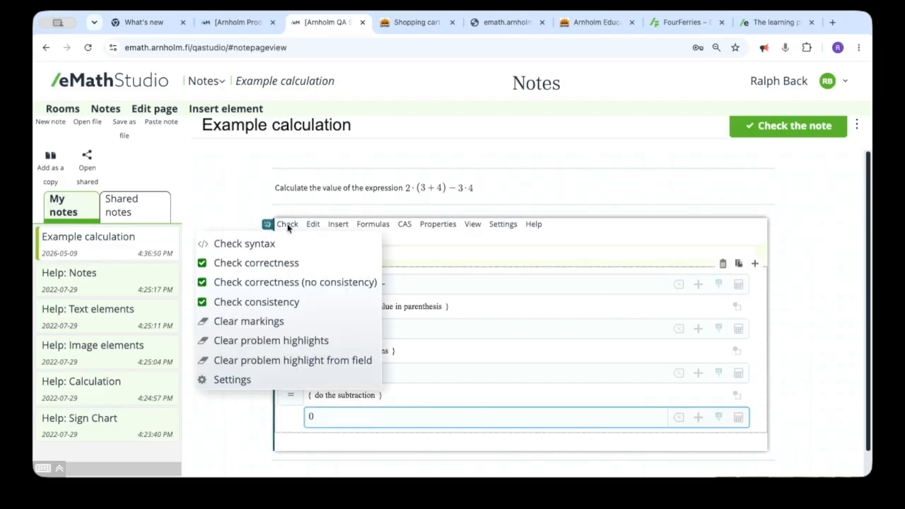
left_click(276, 269)
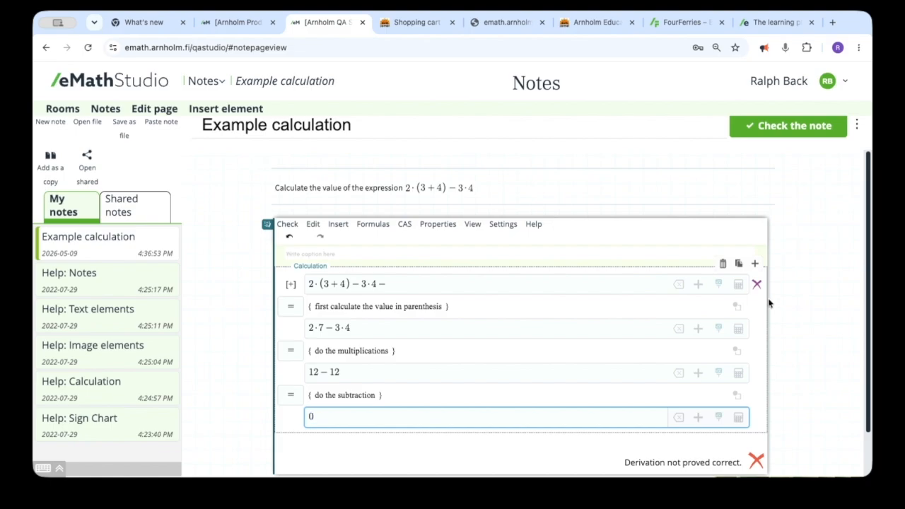
mouse_move(757, 286)
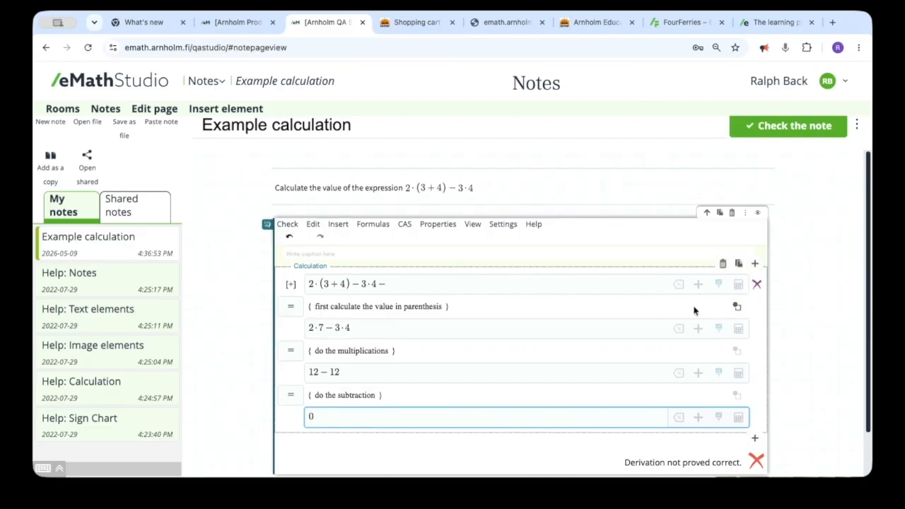
Remove the trailing minus sign from the first calculation line and recheck the calculation's correctness
left_click(388, 285)
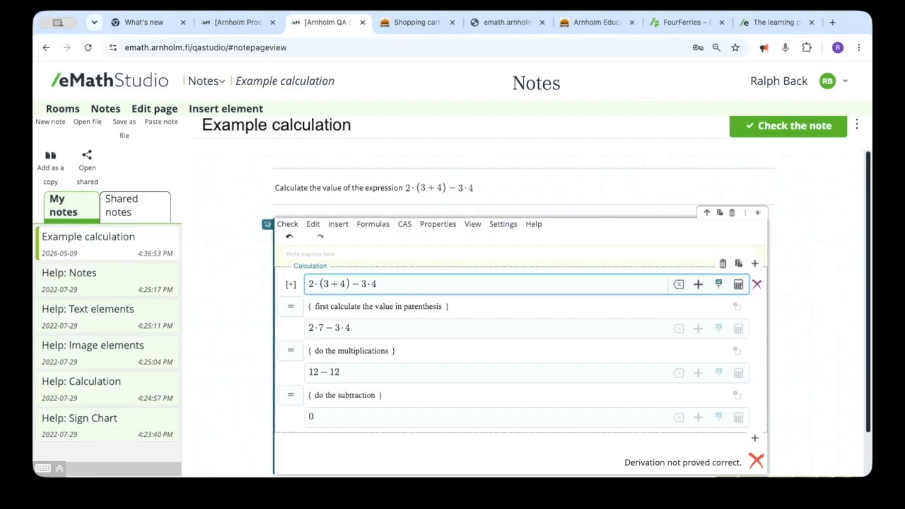
left_click(283, 225)
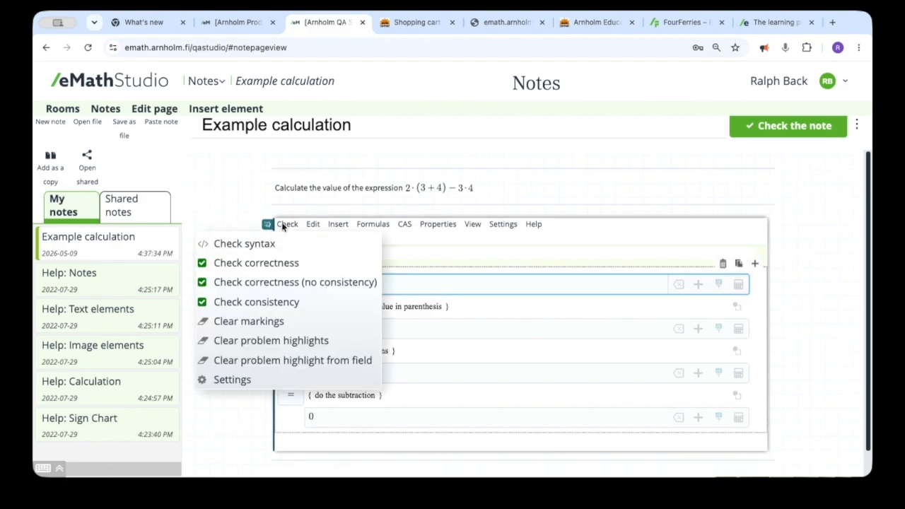
left_click(290, 262)
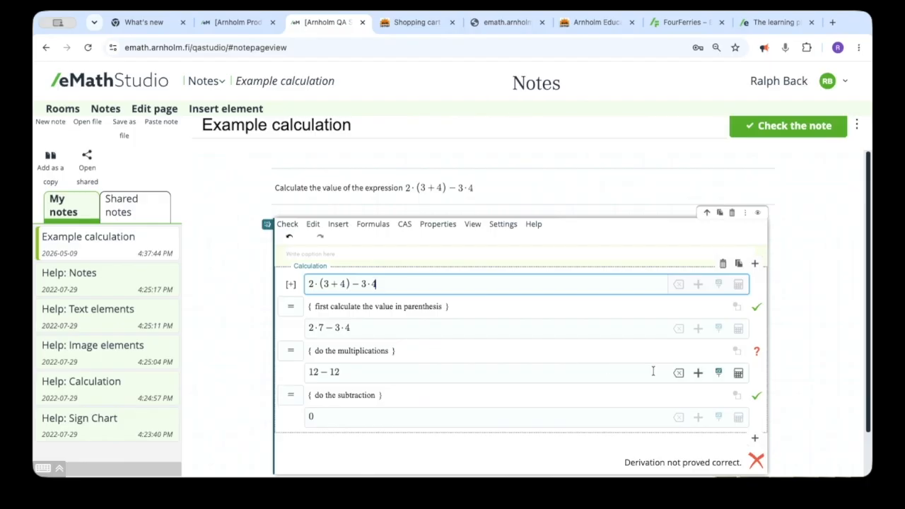
mouse_move(758, 354)
Correct the first number of the third calculation line to 14 and recheck the calculation's correctness
left_click(301, 327)
left_click_drag(309, 327, 324, 328)
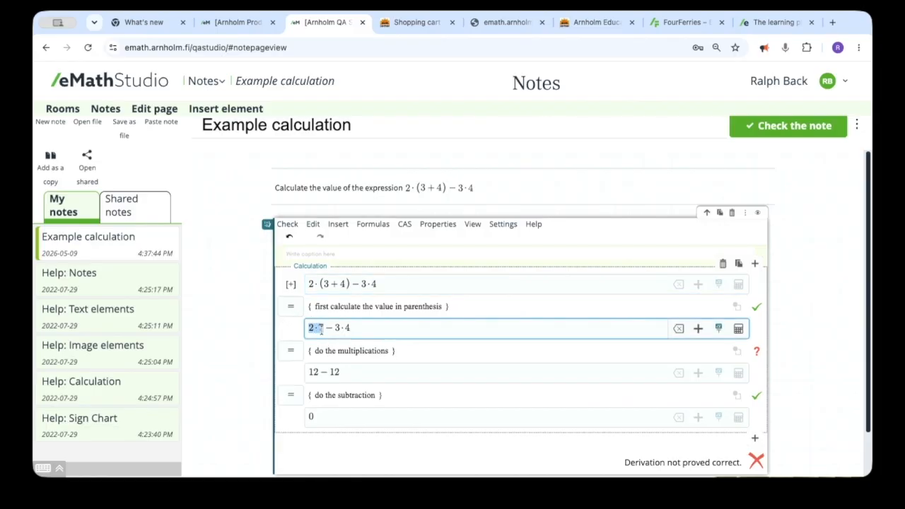
double_click(306, 372)
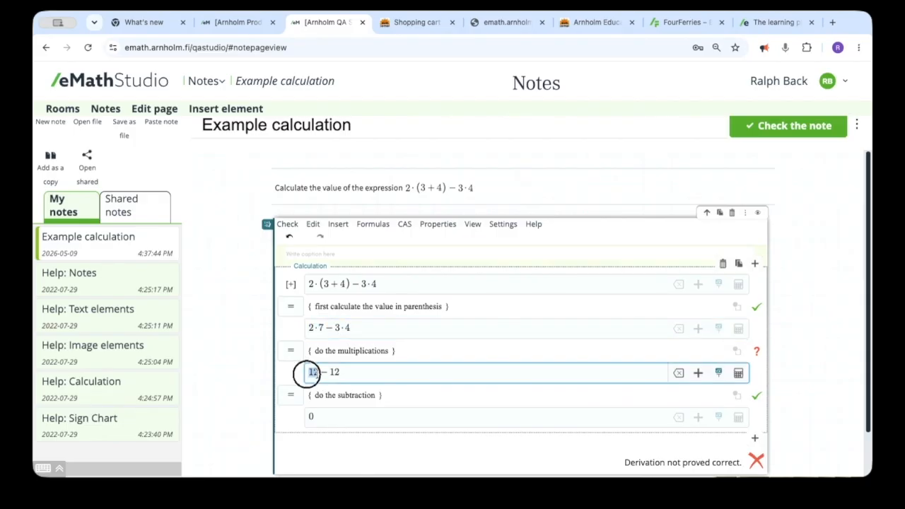
key("BackSpace")
type("14")
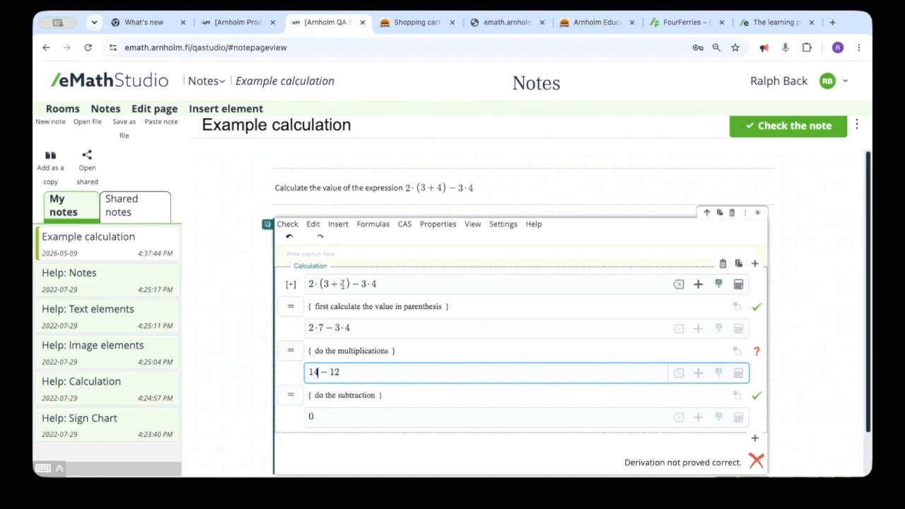
left_click(286, 225)
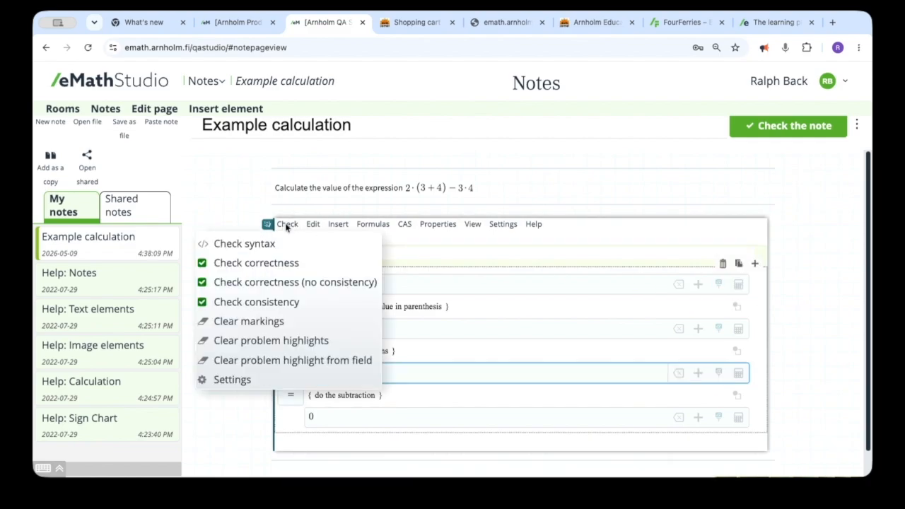
left_click(273, 270)
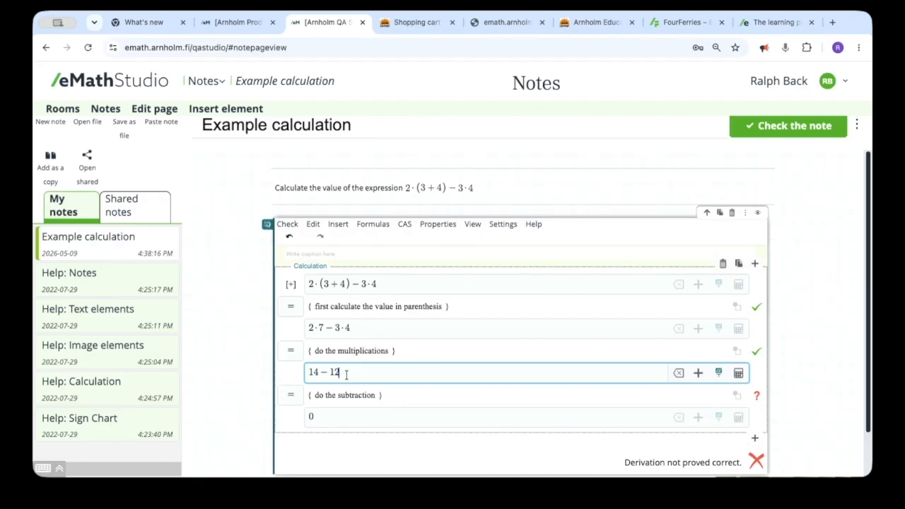
Correct the final result line to 2 and recheck the calculation's correctness
left_click(320, 417)
key("BackSpace")
type("2")
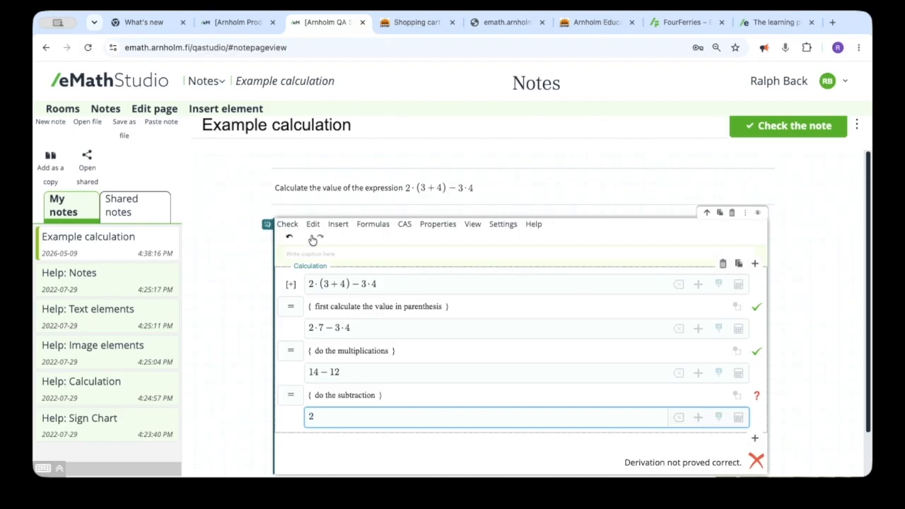
left_click(287, 225)
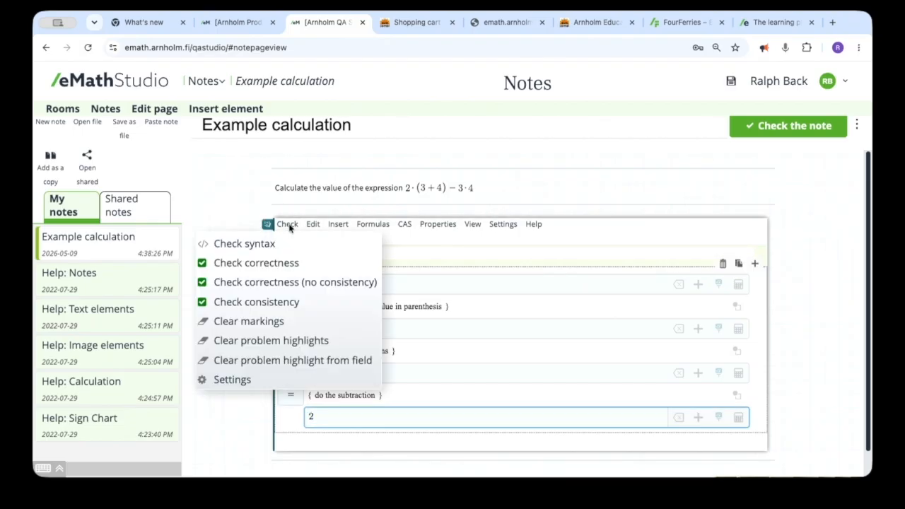
left_click(285, 262)
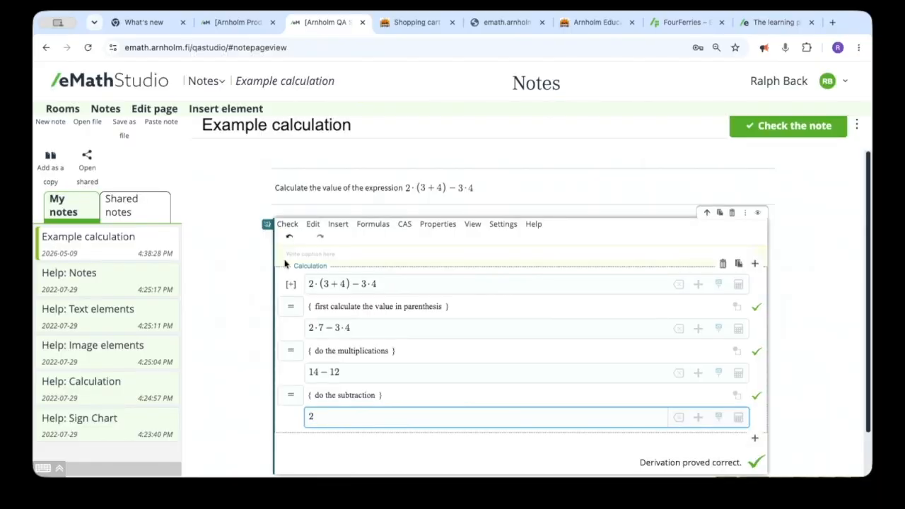
left_click(233, 295)
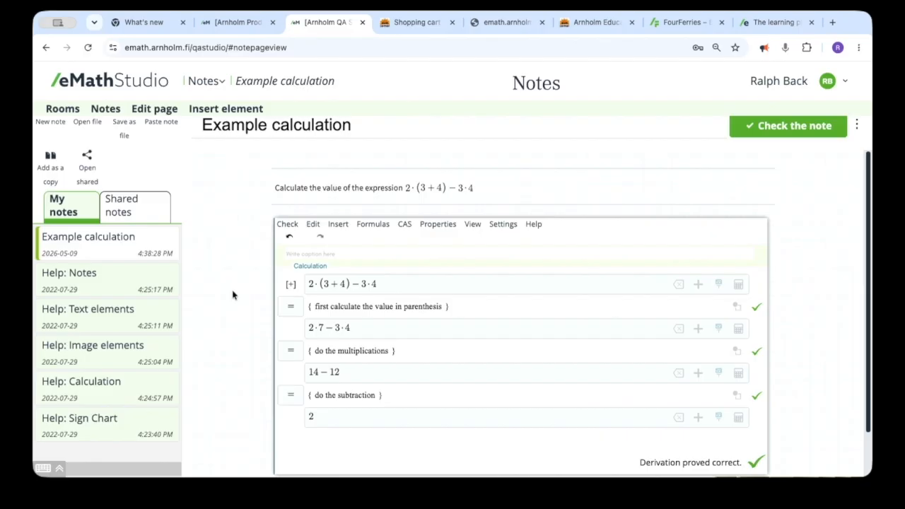